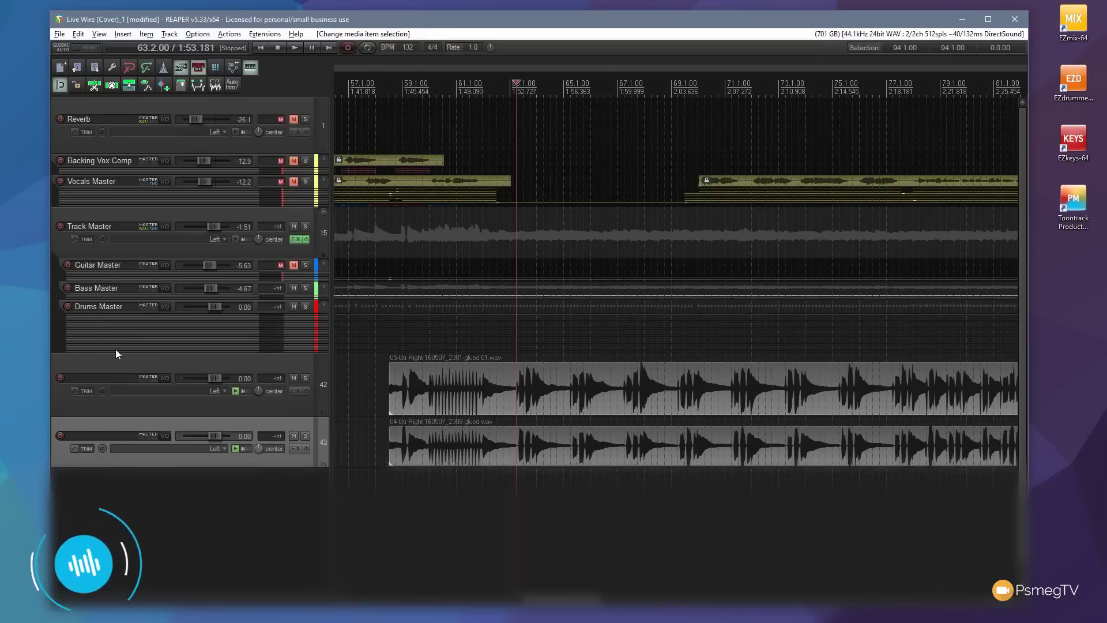
# Select guitar track 43, then guitar track 42, below Drums Master.
pyautogui.click(129, 362)
pyautogui.click(132, 422)
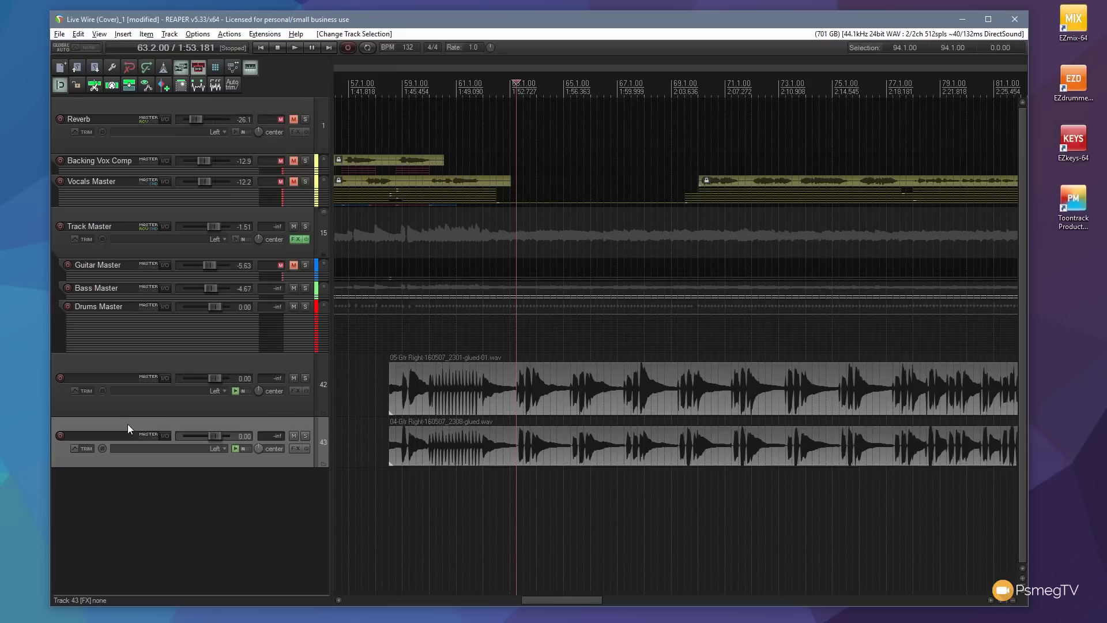
pyautogui.click(173, 407)
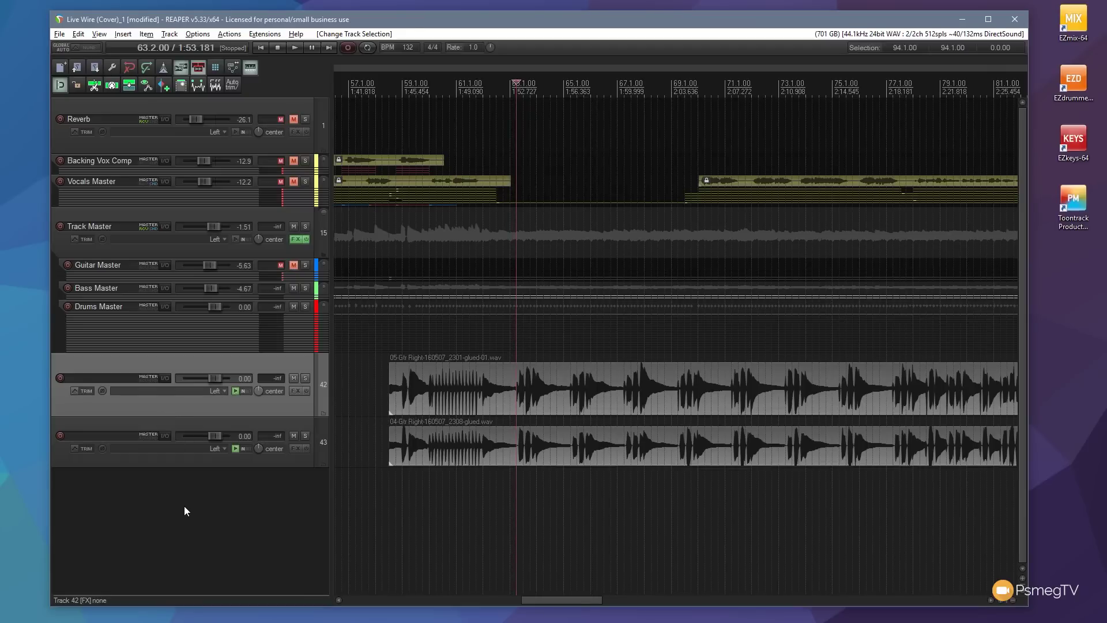
# Add a new track above both guitar tracks and make it a folder containing them.
pyautogui.doubleClick(192, 494)
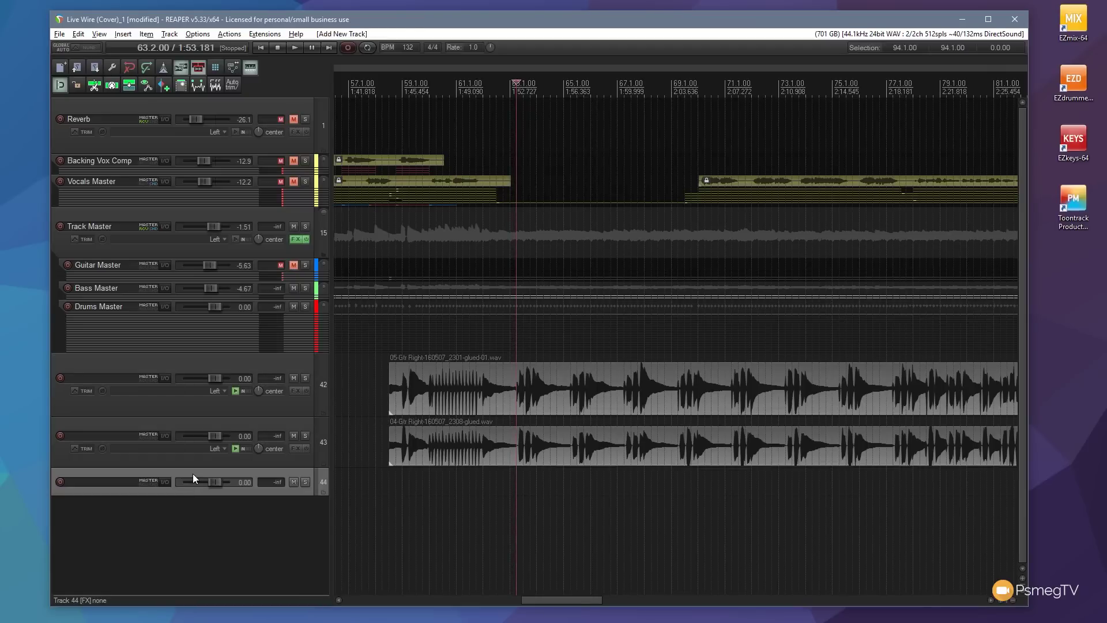
pyautogui.moveTo(193, 475); pyautogui.dragTo(174, 365)
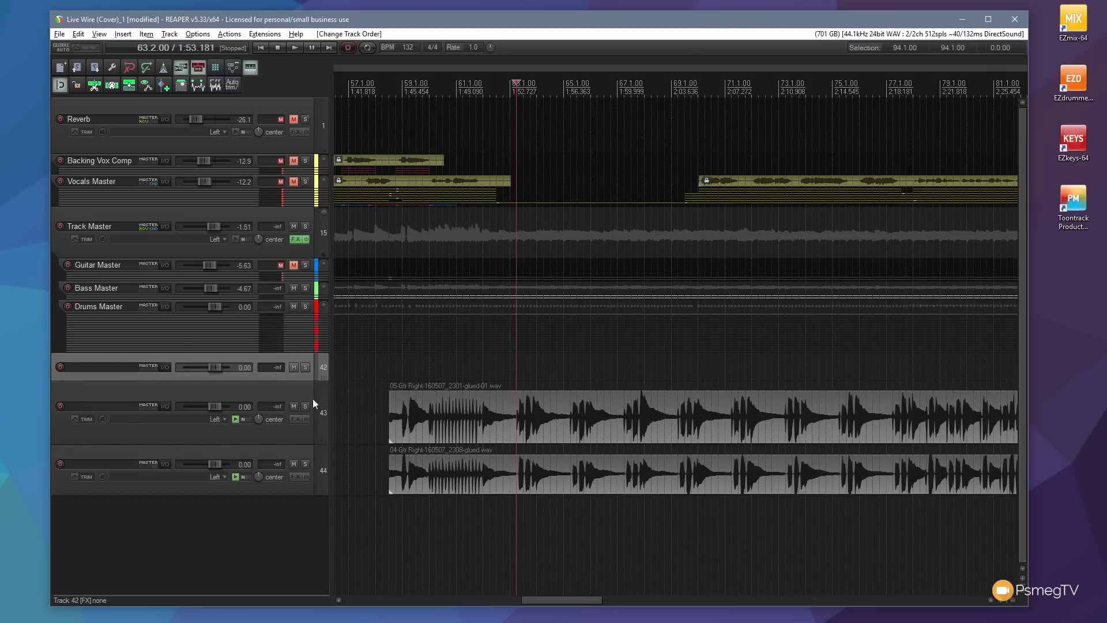
pyautogui.click(323, 379)
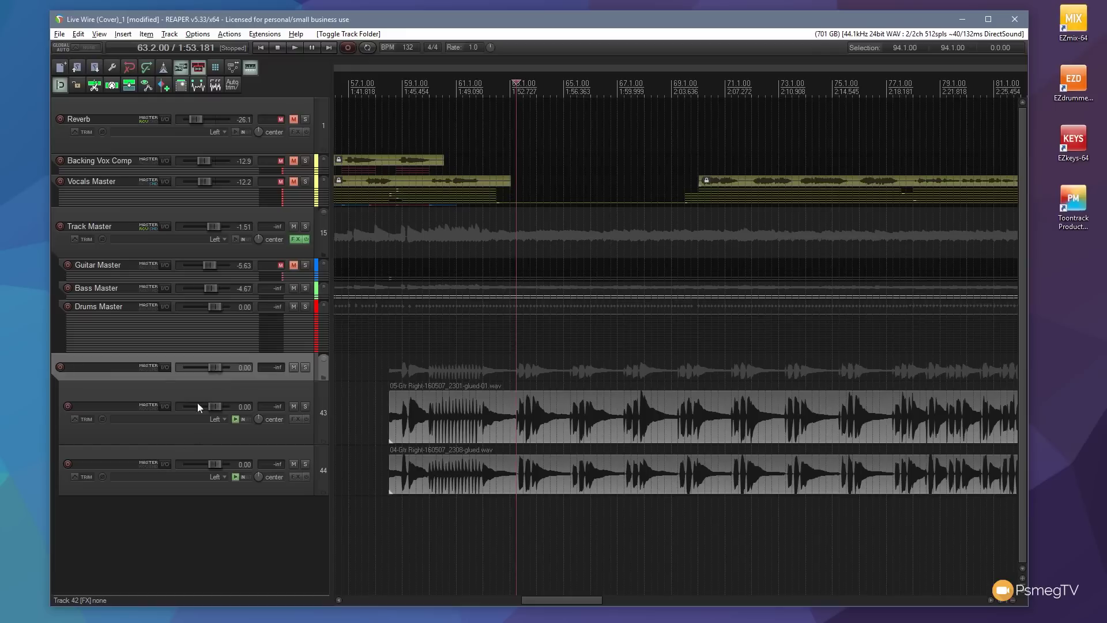
# Name the tracks Gtr Master, Gtr Left and Gtr Right, and pan Gtr Left hard left.
pyautogui.doubleClick(109, 365)
pyautogui.write('Gt')
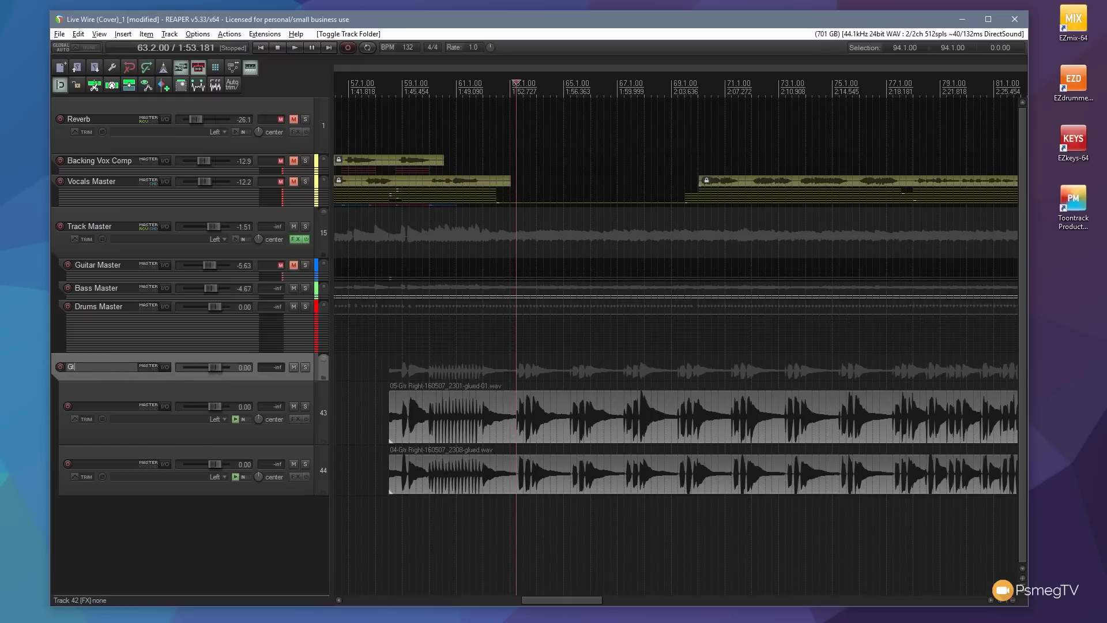
pyautogui.write('r Maste')
pyautogui.press('BackSpace')
pyautogui.write('r')
pyautogui.press('Tab')
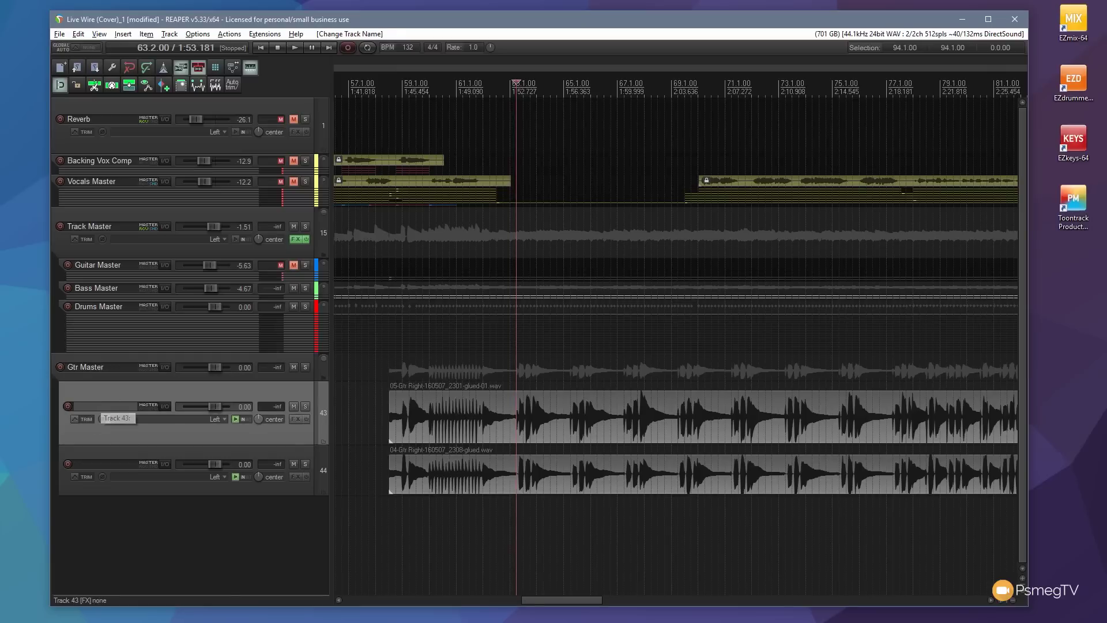
pyautogui.write('Gtr Left')
pyautogui.press('Tab')
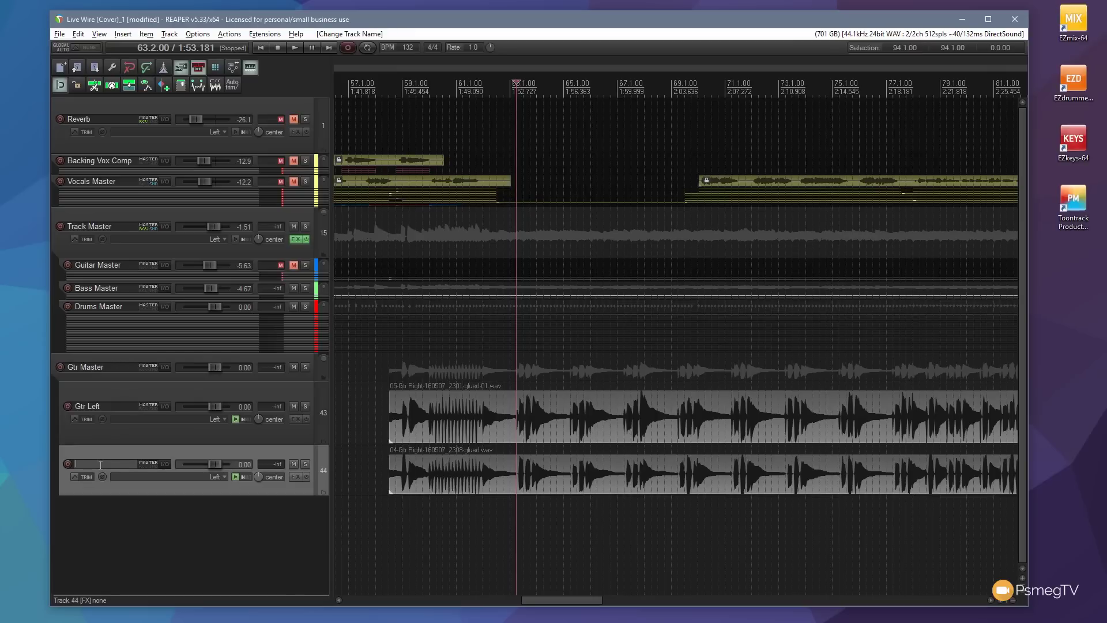
pyautogui.write('Gtr Right')
pyautogui.click(245, 547)
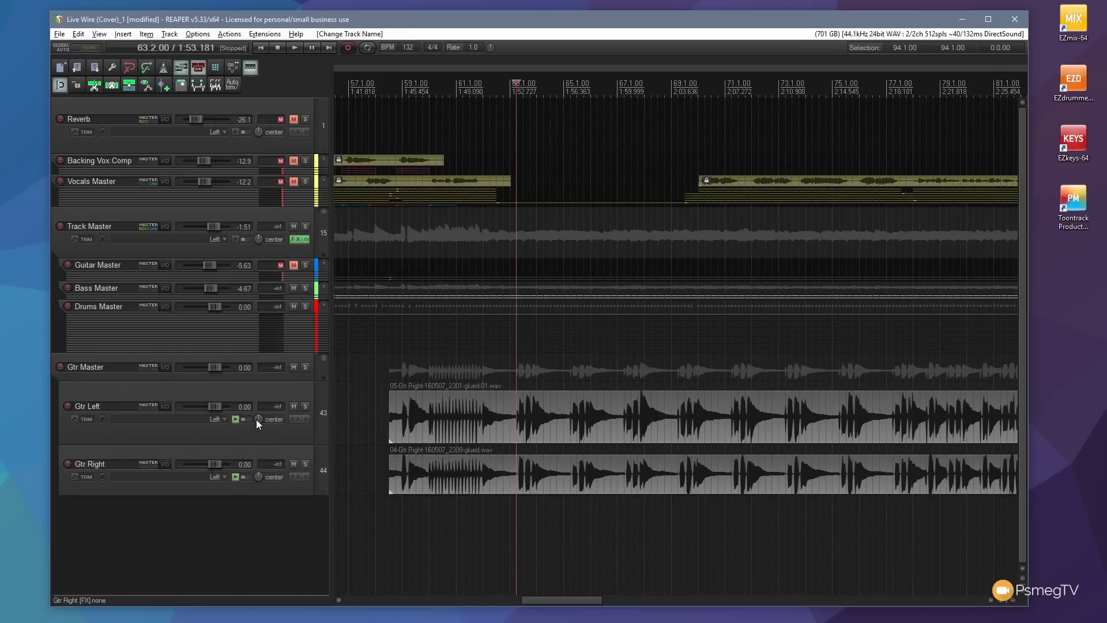
pyautogui.moveTo(258, 418); pyautogui.dragTo(259, 441)
# Solo Gtr Master, play and stop the panned guitars, then enlarge Gtr Master's track height.
pyautogui.click(305, 367)
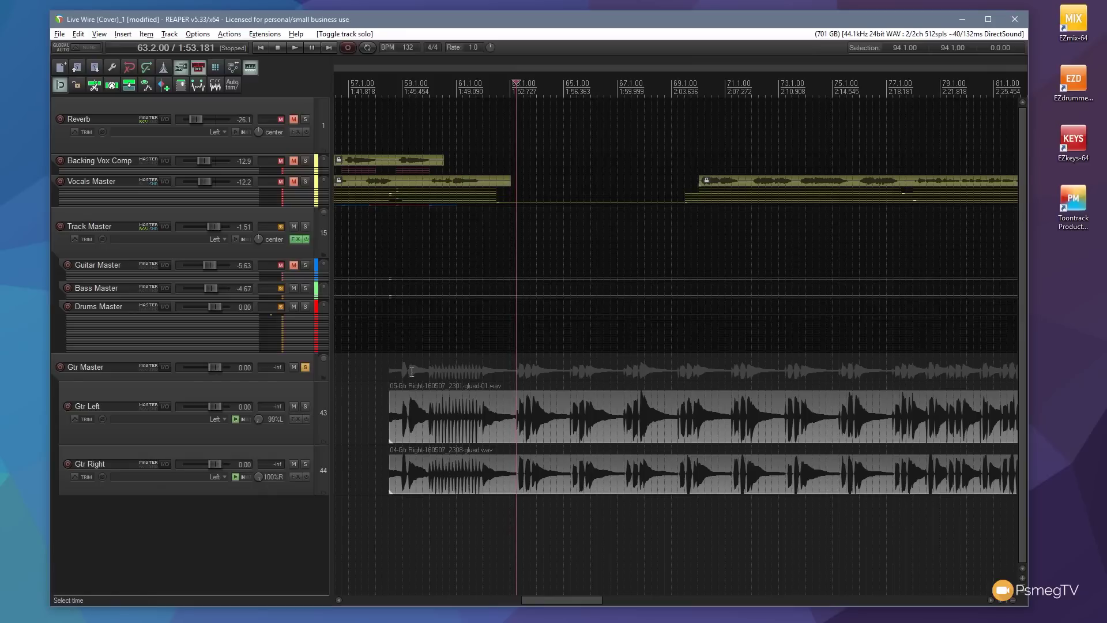
pyautogui.click(517, 346)
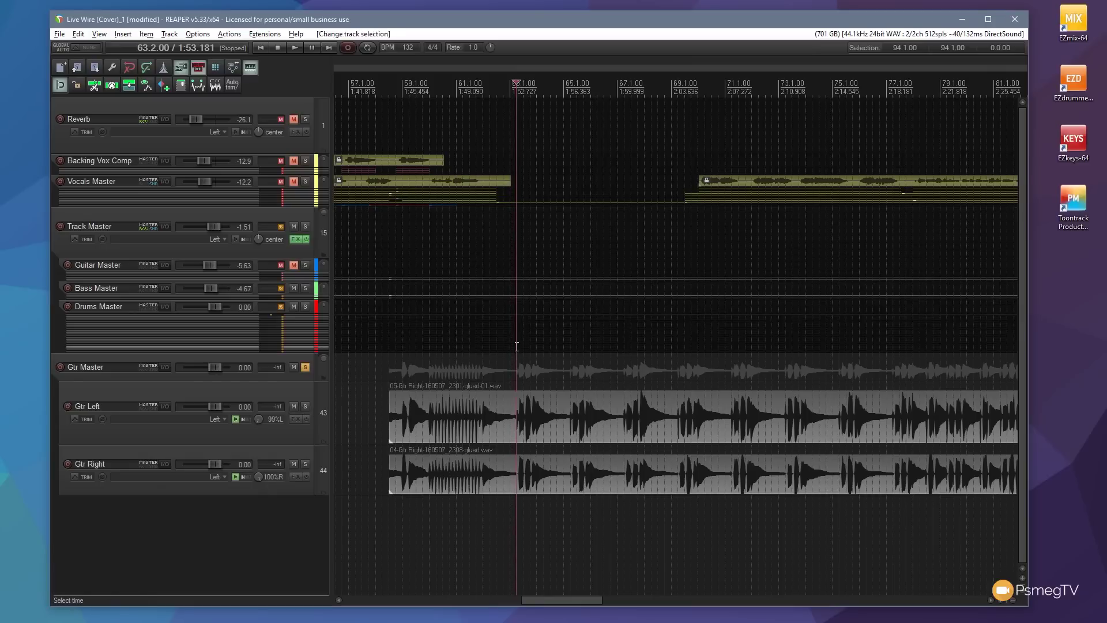
pyautogui.press('space')
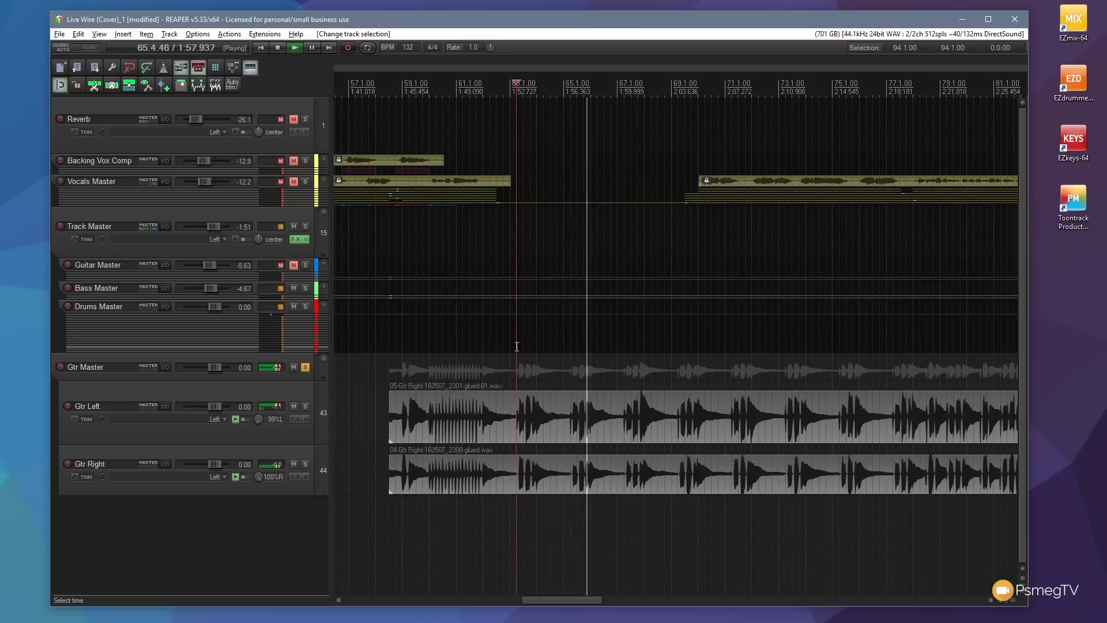
pyautogui.press('space')
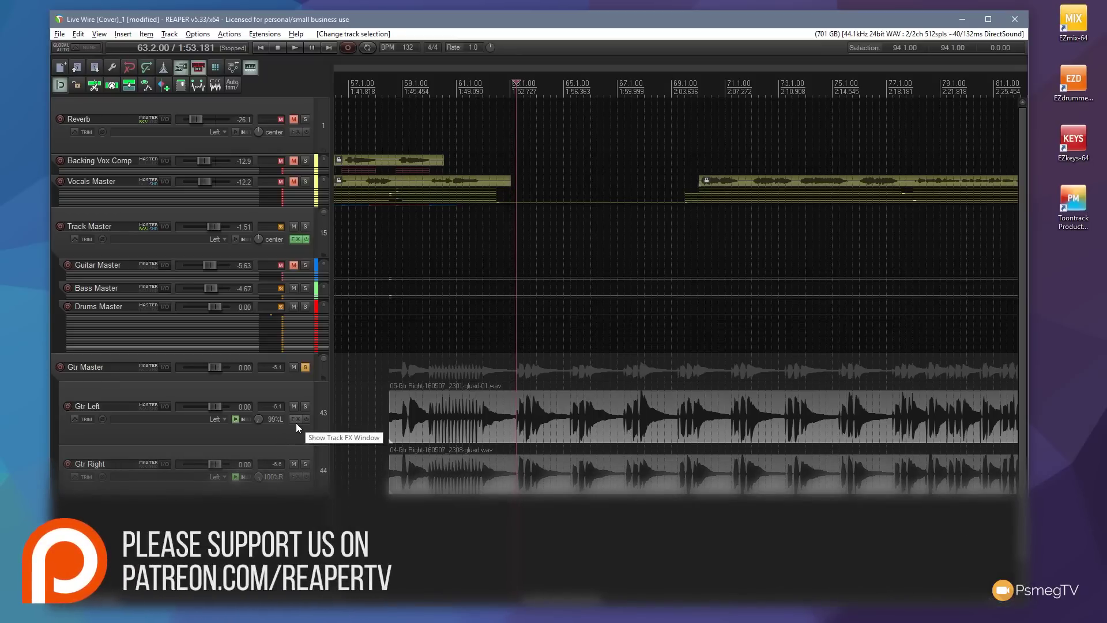
pyautogui.moveTo(283, 380); pyautogui.dragTo(283, 416)
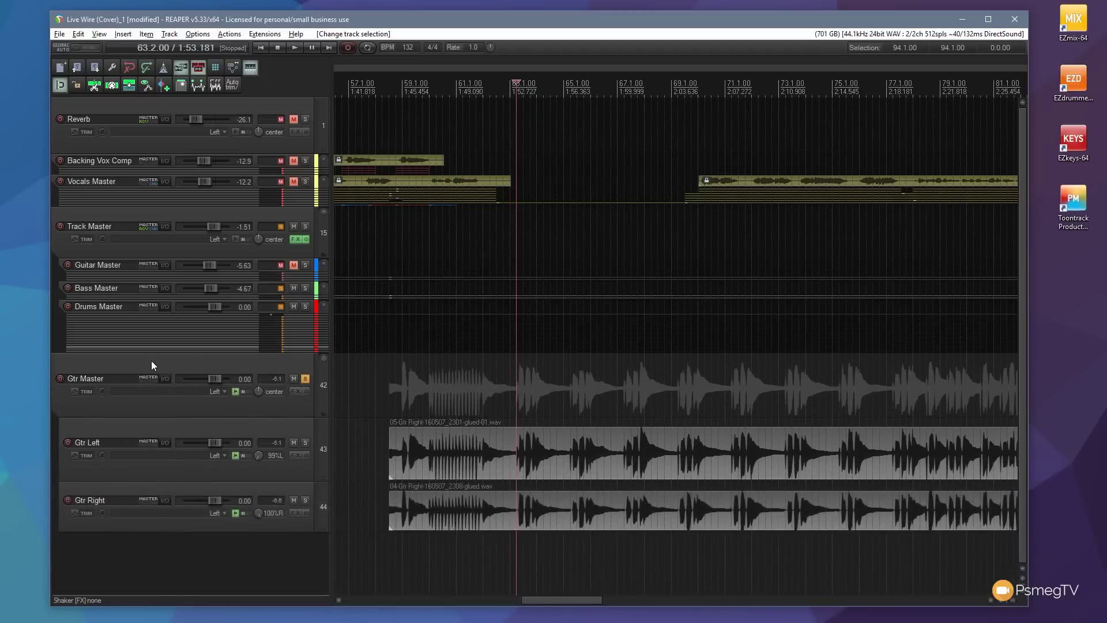
# Add VST: EZmix (Toontrack) to the Gtr Master folder's FX chain.
pyautogui.click(296, 393)
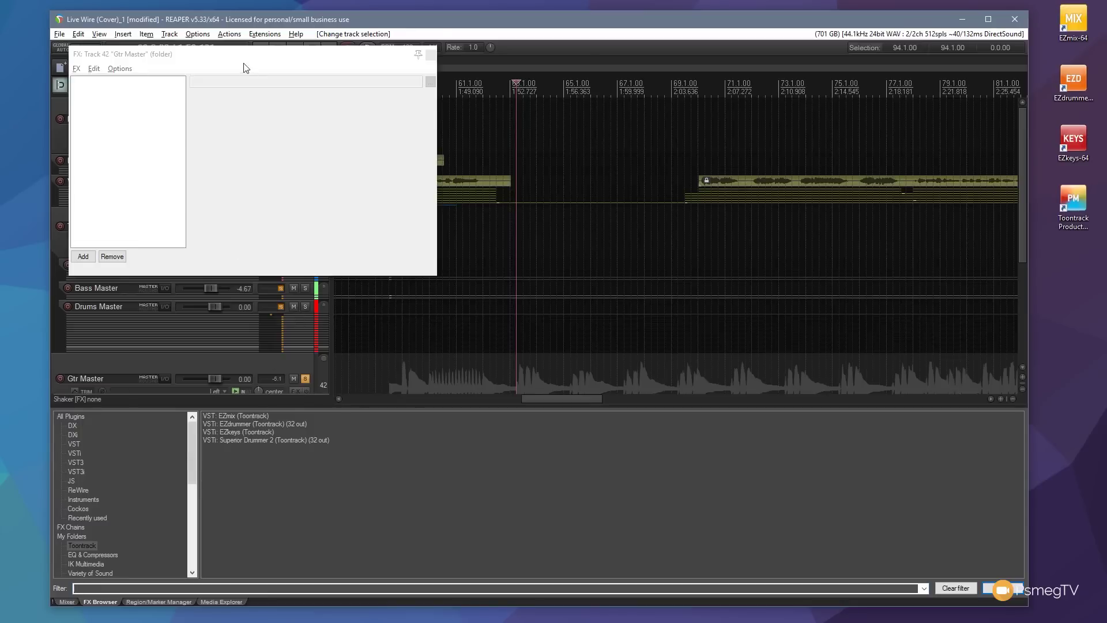
pyautogui.moveTo(279, 62); pyautogui.dragTo(689, 67)
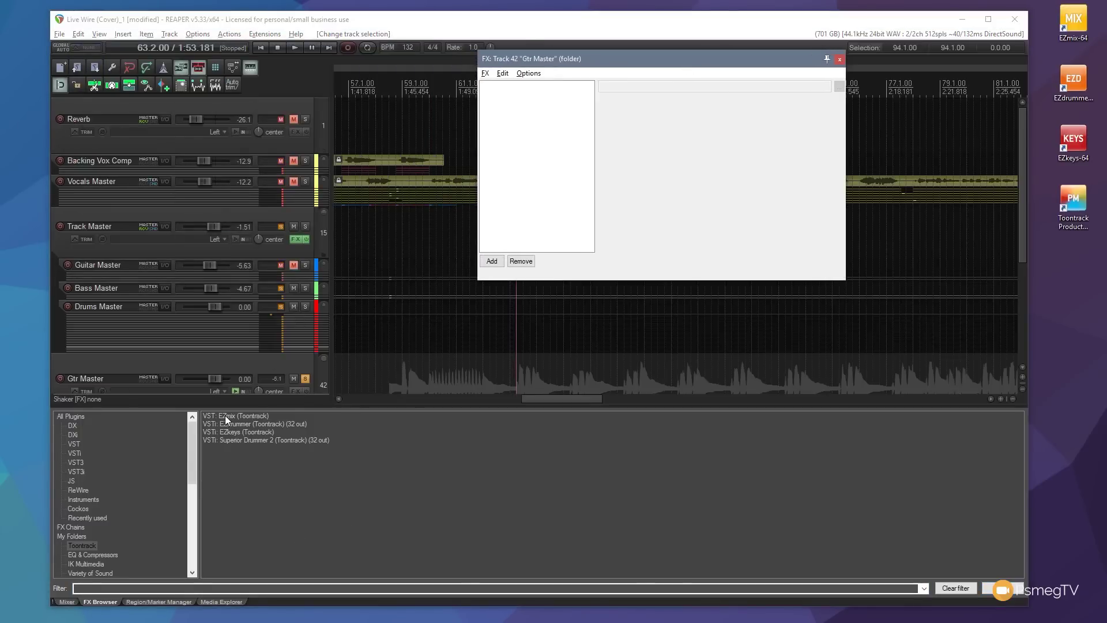
pyautogui.moveTo(226, 416); pyautogui.dragTo(296, 365)
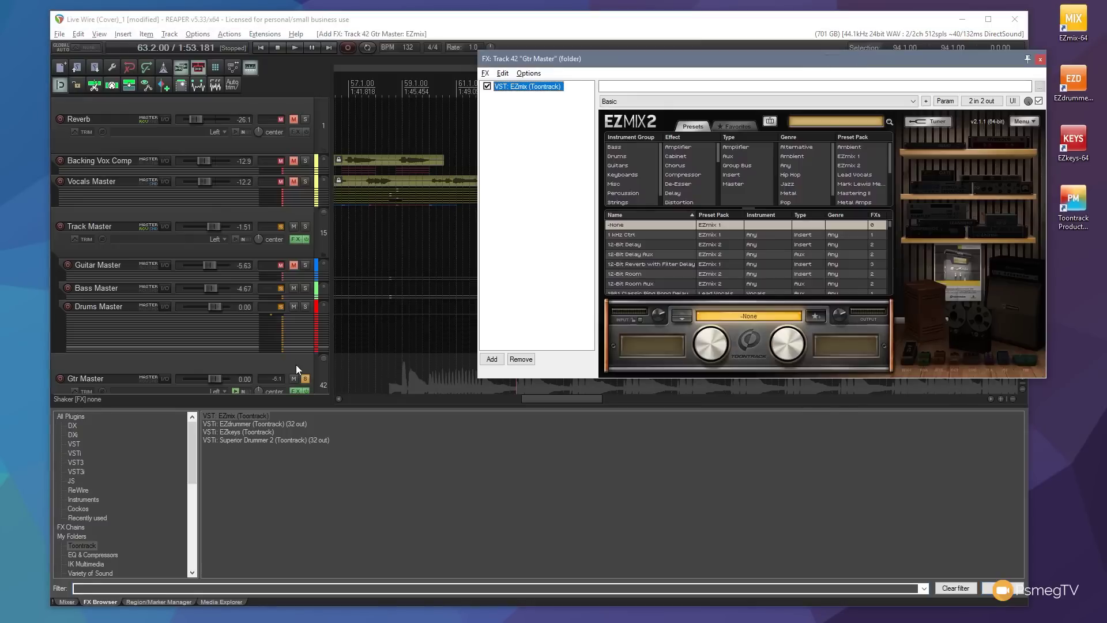
pyautogui.moveTo(678, 62); pyautogui.dragTo(399, 47)
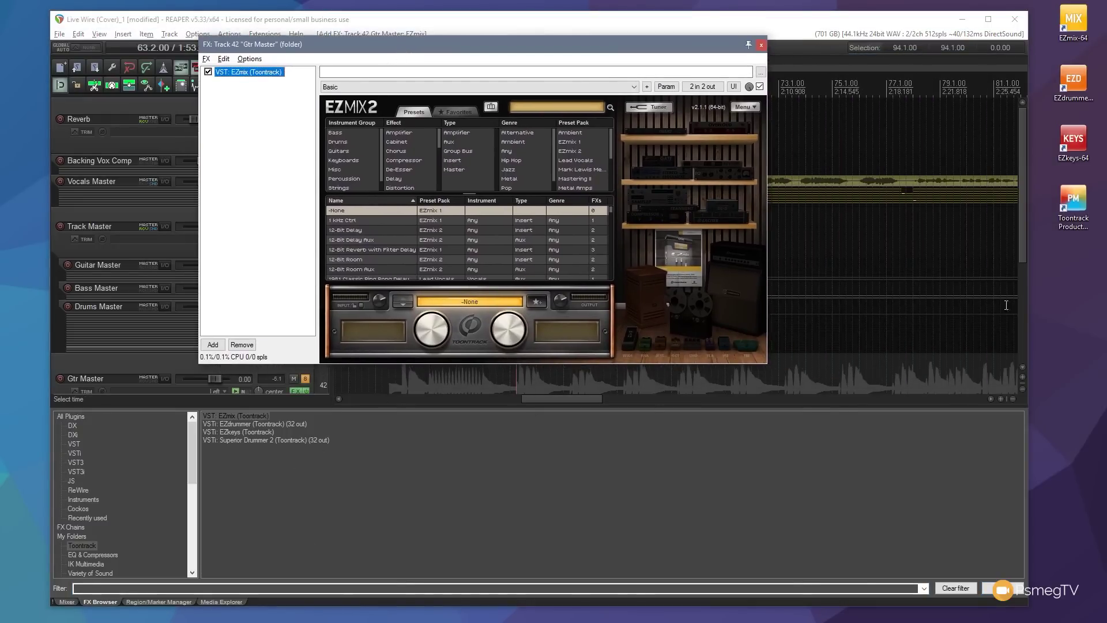
pyautogui.moveTo(1021, 215); pyautogui.dragTo(1023, 293)
pyautogui.moveTo(511, 45); pyautogui.dragTo(683, 340)
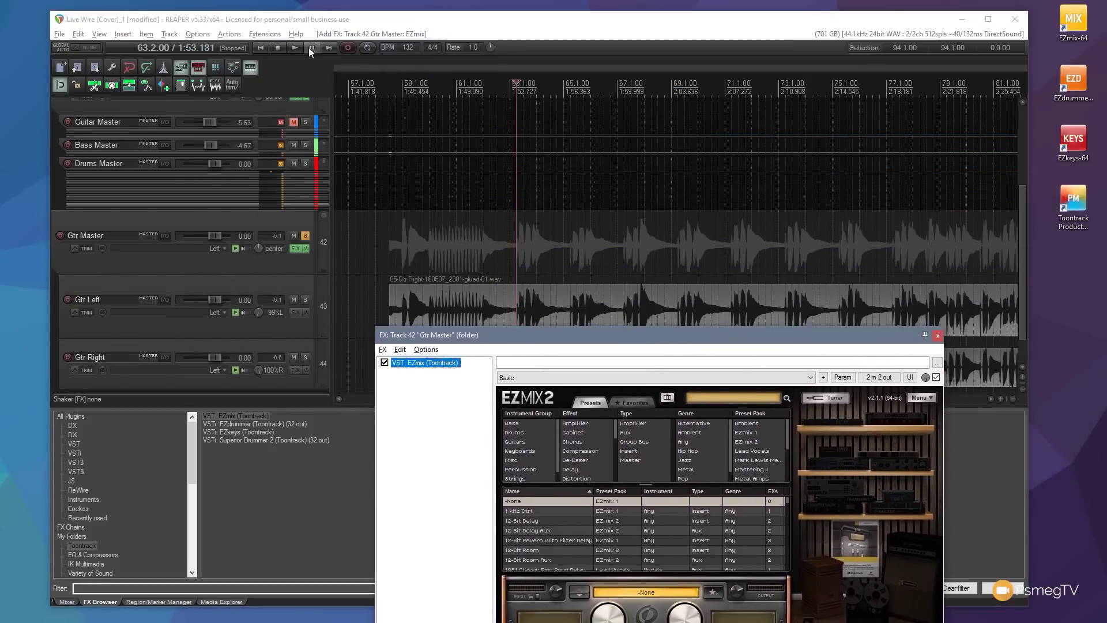
# Play and stop the folder, then move the EZmix window higher up.
pyautogui.click(293, 48)
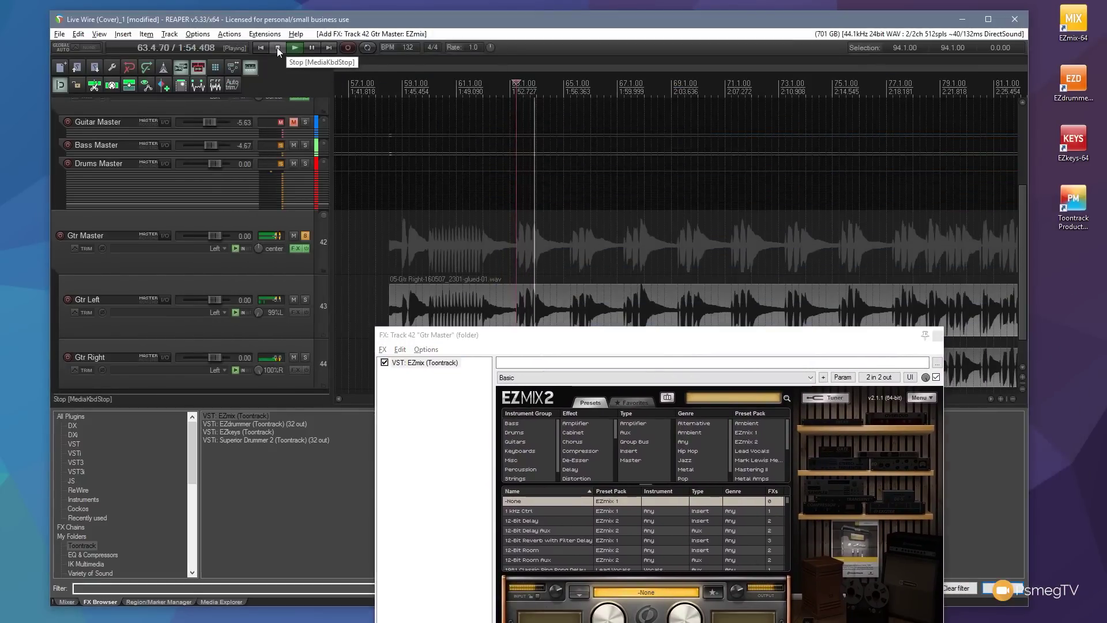
pyautogui.click(277, 47)
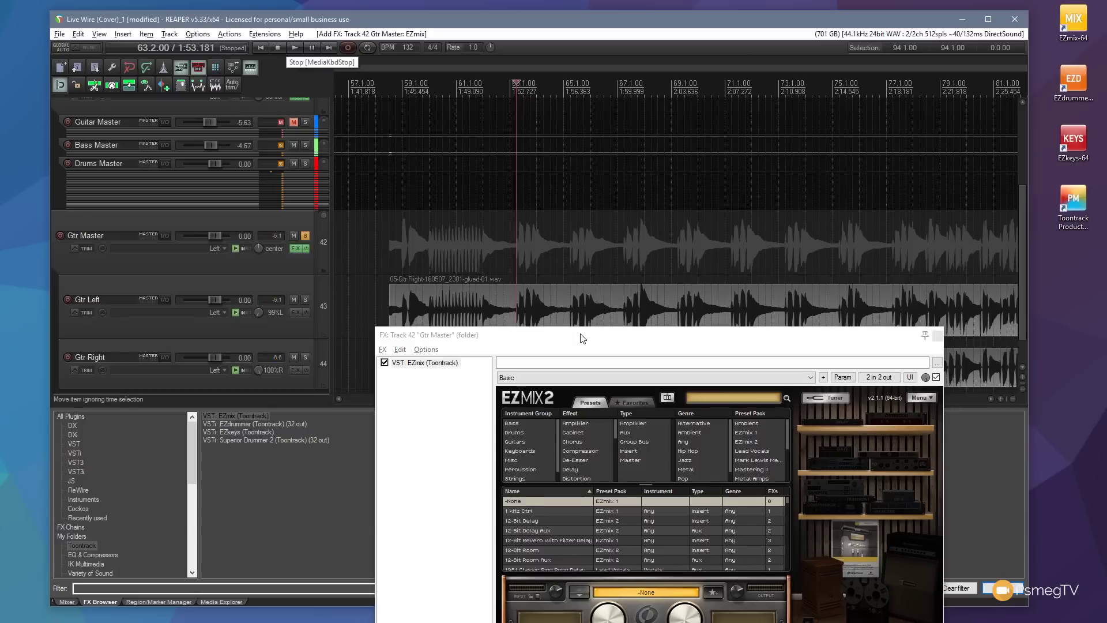
pyautogui.moveTo(583, 339); pyautogui.dragTo(573, 194)
# Load EZmix's Arg Gression favorite preset and raise its gain amount to 57%.
pyautogui.click(627, 254)
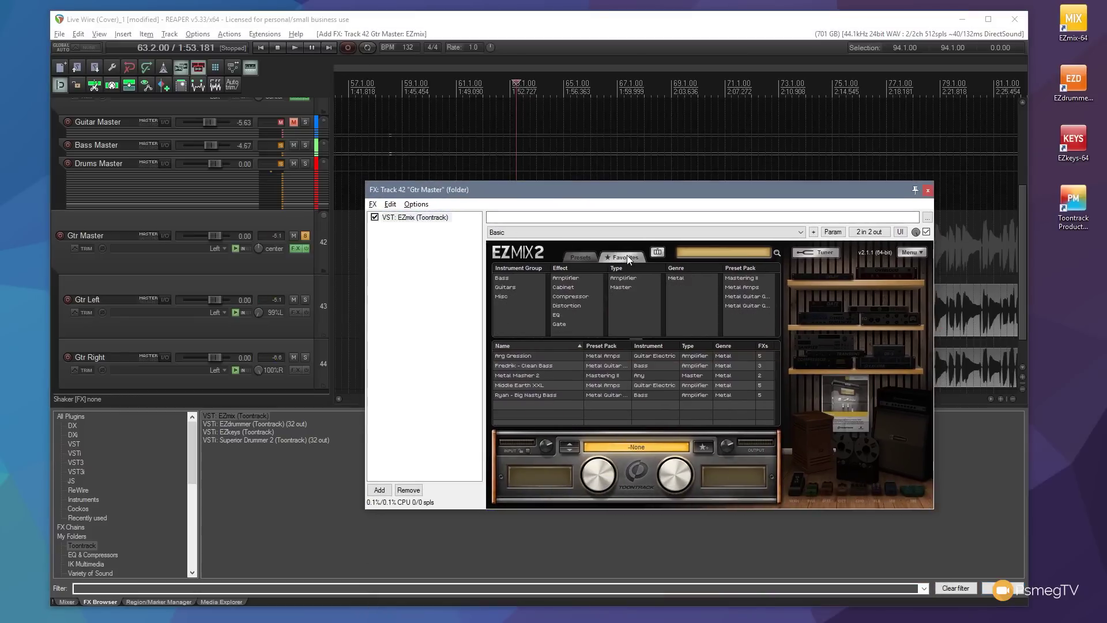
pyautogui.click(535, 356)
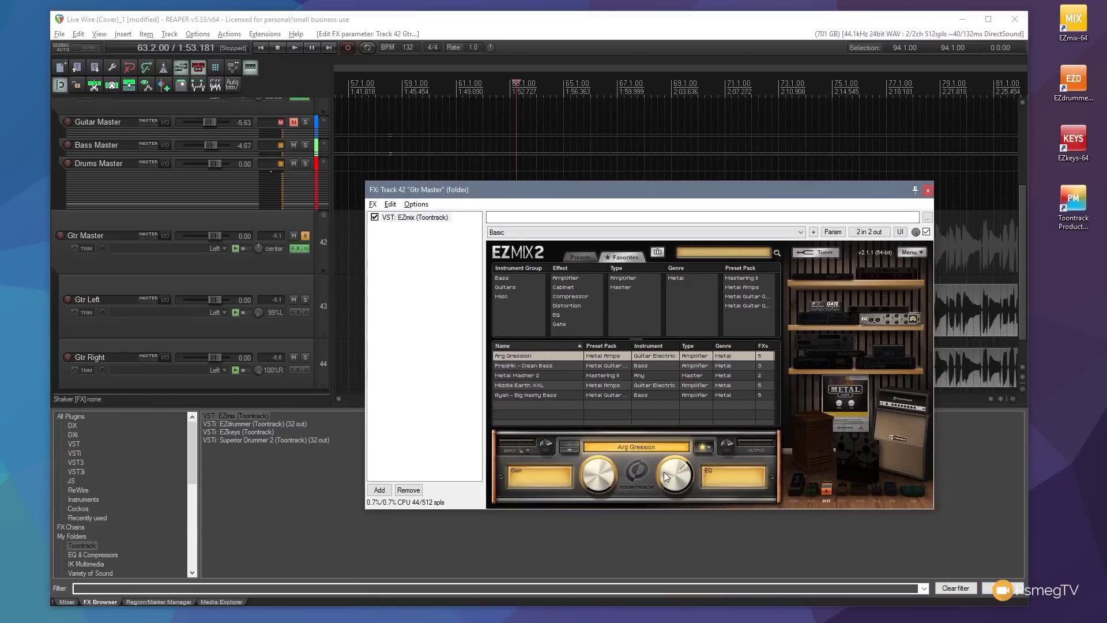
pyautogui.moveTo(592, 476); pyautogui.dragTo(591, 502)
# Play and stop the guitars through EZmix, then close the Gtr Master FX window.
pyautogui.moveTo(672, 189); pyautogui.dragTo(772, 378)
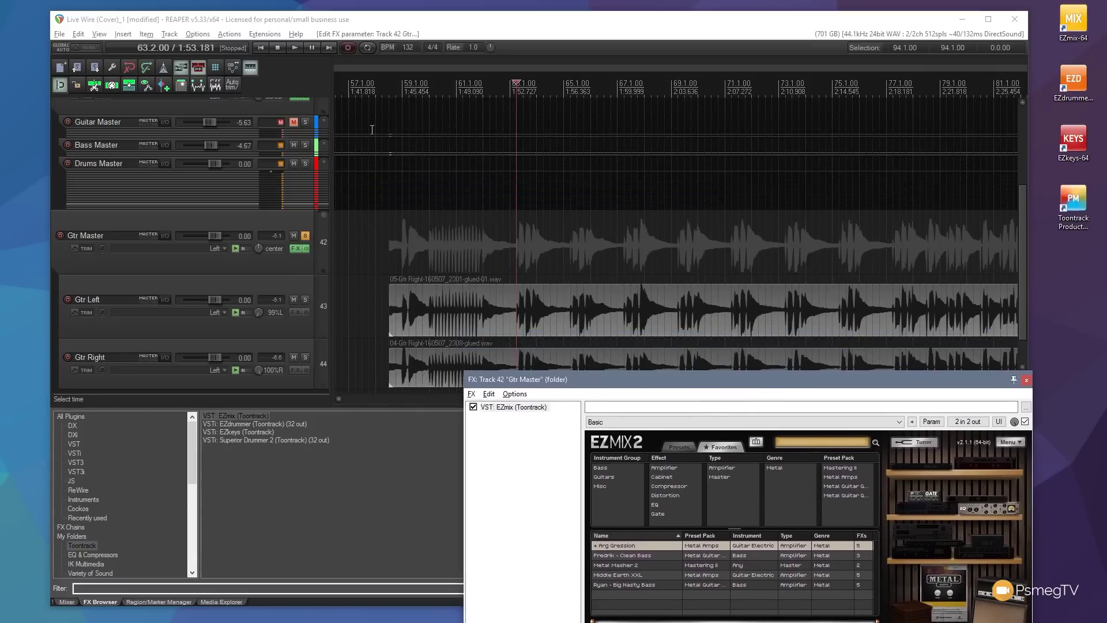
pyautogui.click(295, 47)
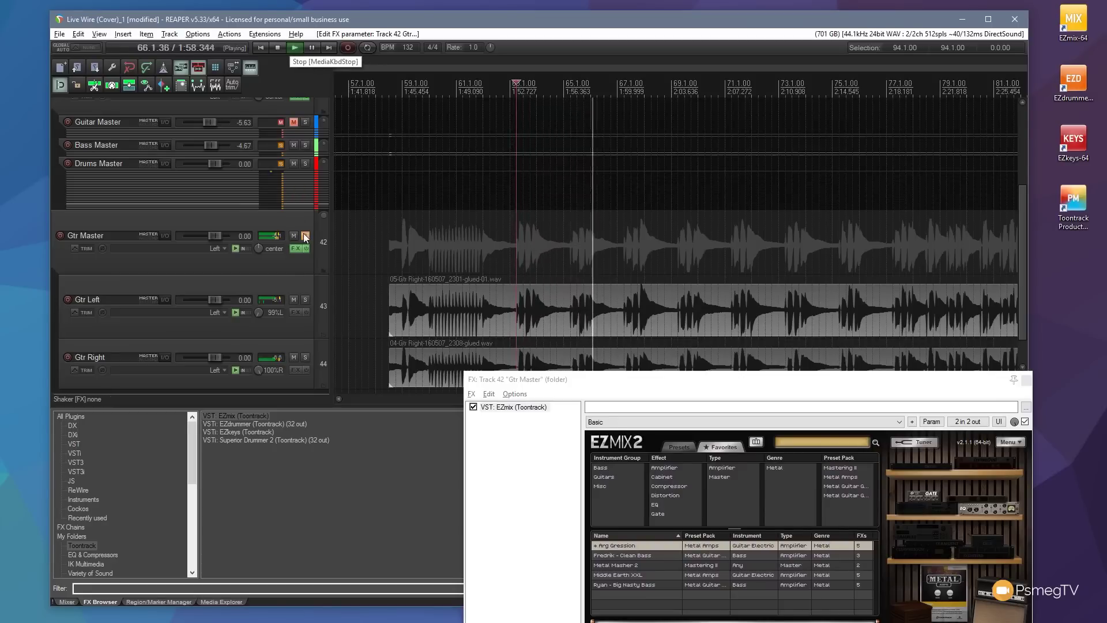
pyautogui.click(275, 51)
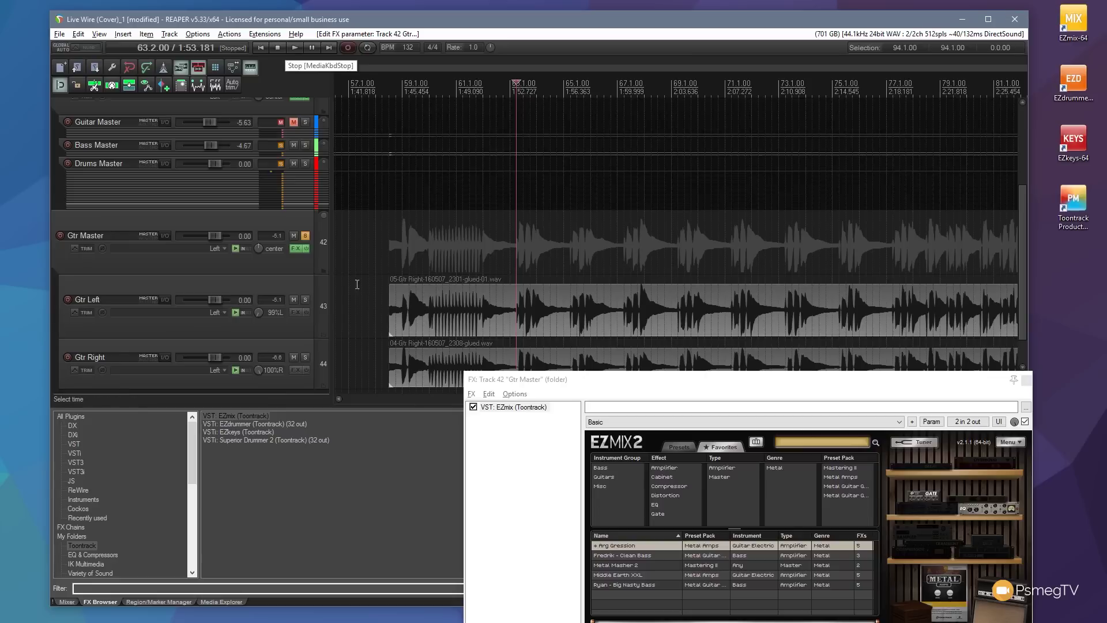
pyautogui.click(295, 248)
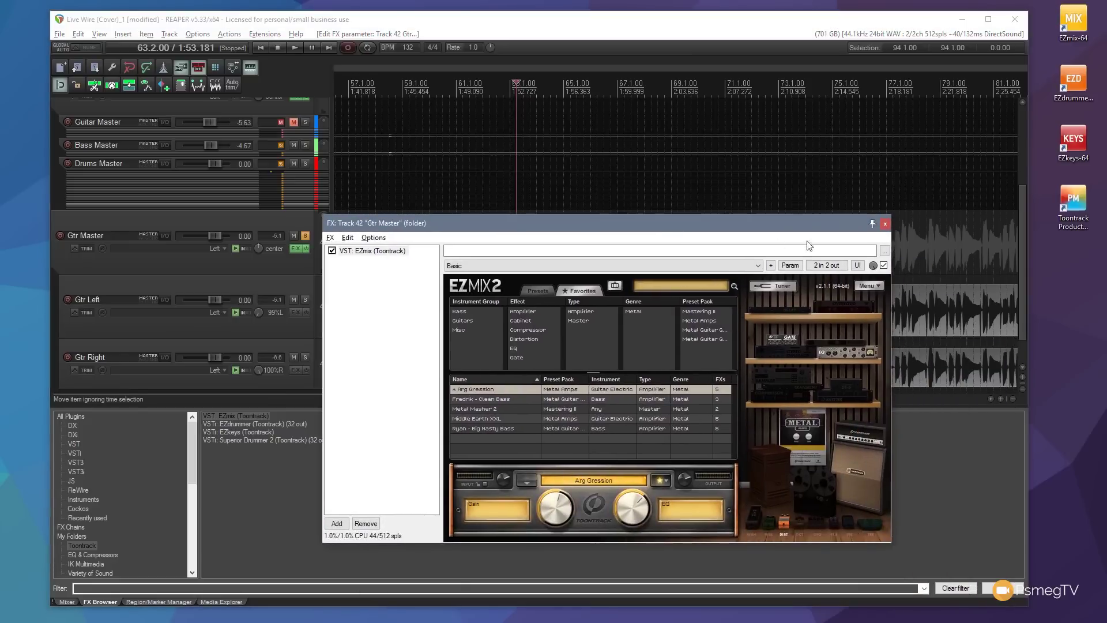
pyautogui.click(886, 225)
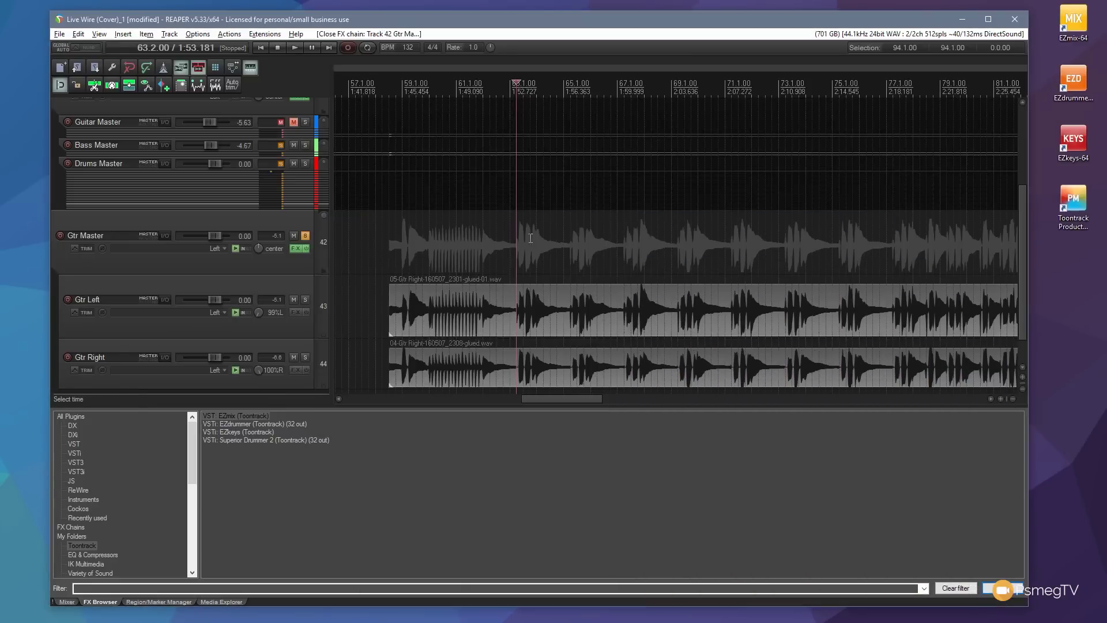
# Bypass Gtr Master's EZmix and play, then stop, the guitars to hear them dry.
pyautogui.click(306, 248)
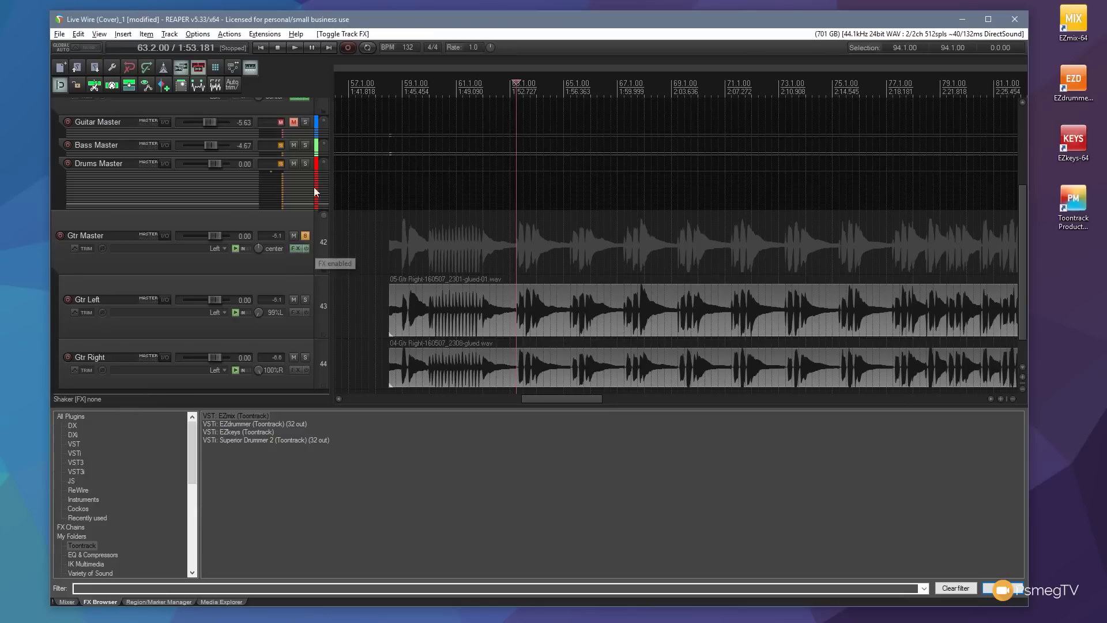
pyautogui.click(295, 47)
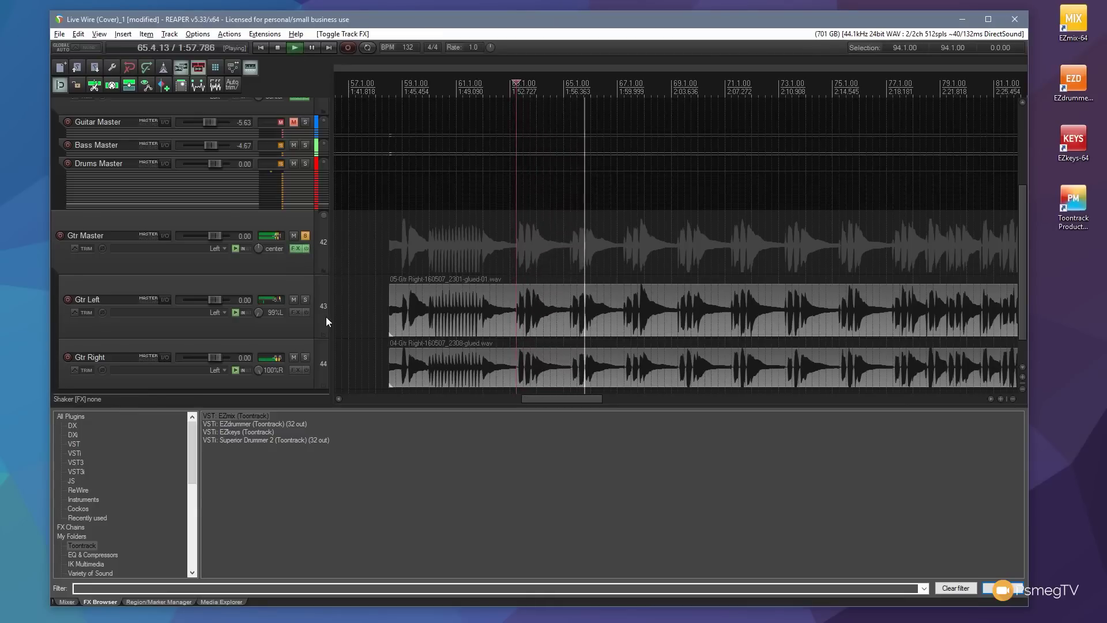
pyautogui.click(279, 47)
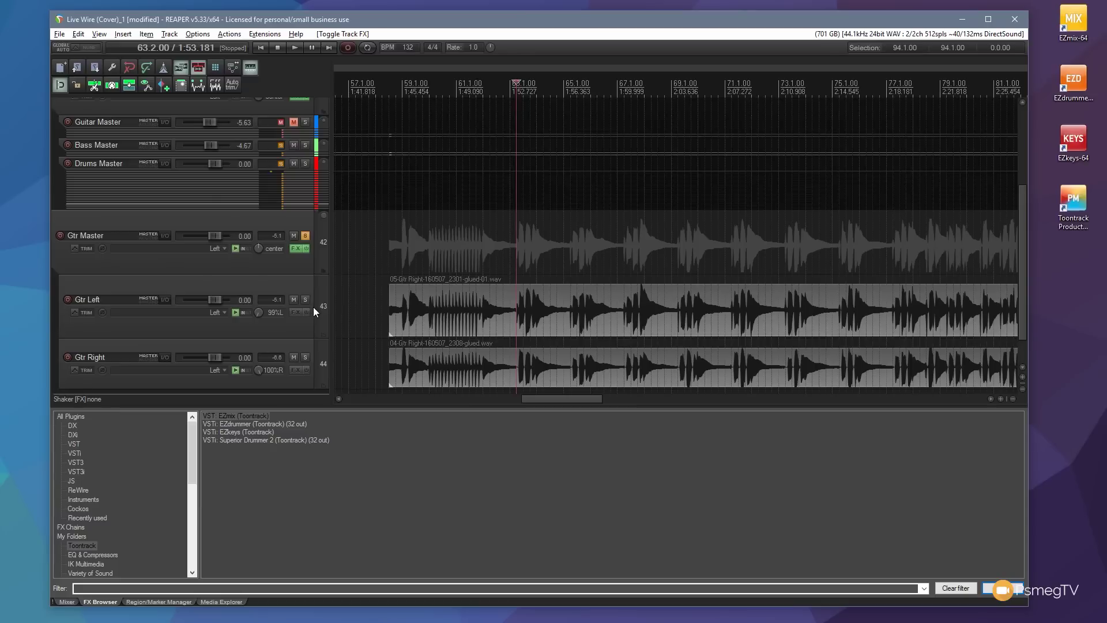
# Pan Gtr Left to 100%L and add a ReaEQ: lower low band, 1.2 kHz boost, high shelf down.
pyautogui.scroll(-1, 260, 313)
pyautogui.click(295, 313)
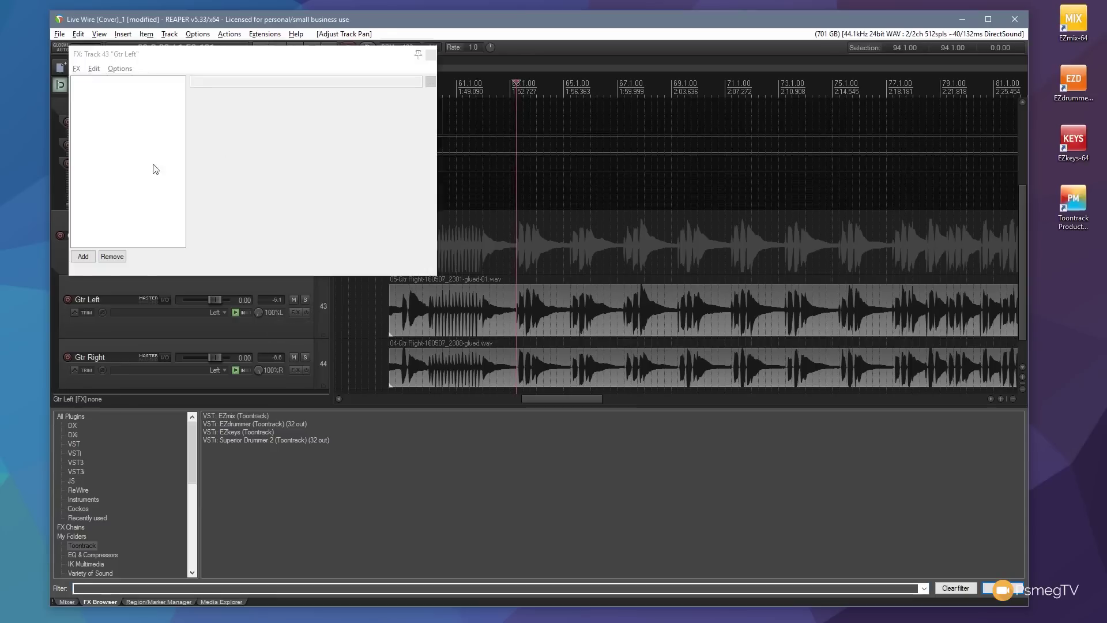
pyautogui.click(99, 554)
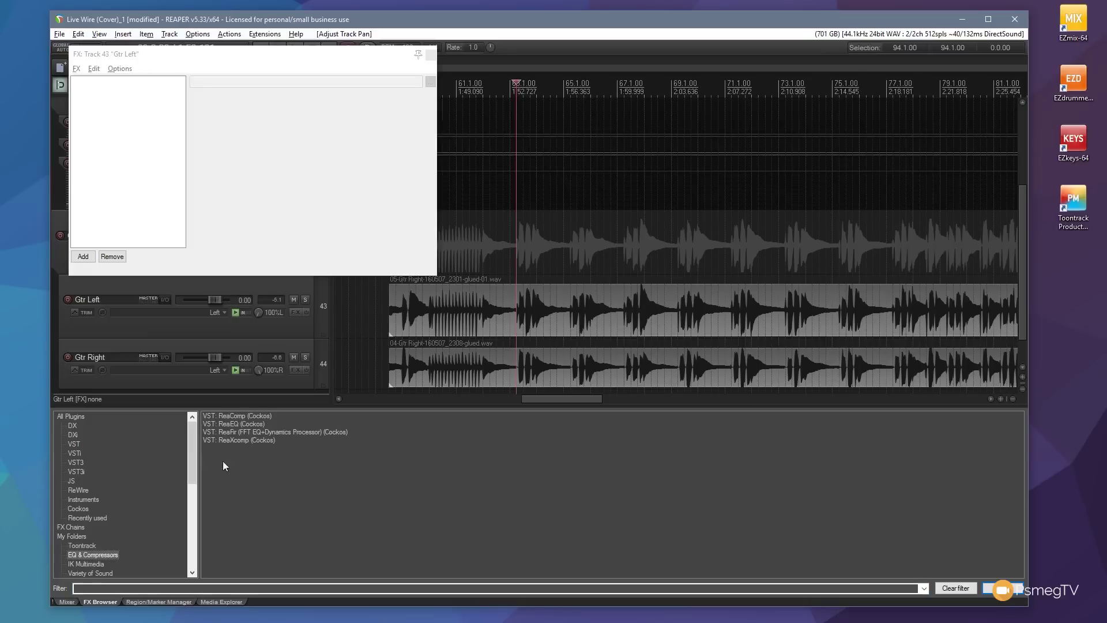
pyautogui.moveTo(224, 428); pyautogui.dragTo(148, 198)
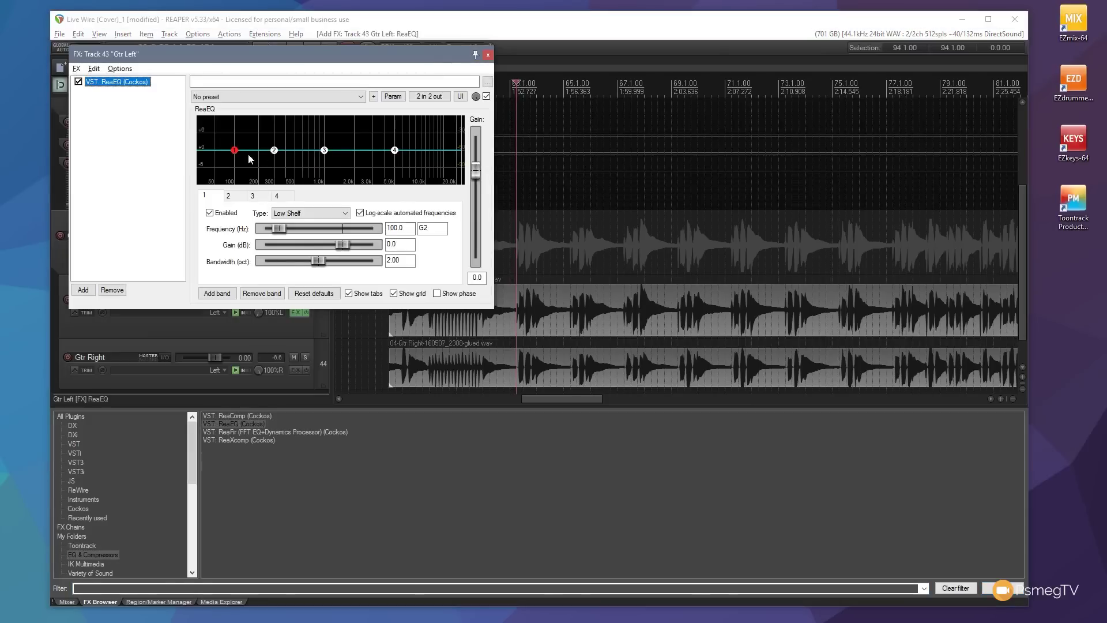
pyautogui.moveTo(237, 161); pyautogui.dragTo(236, 163)
pyautogui.moveTo(324, 151); pyautogui.dragTo(331, 124)
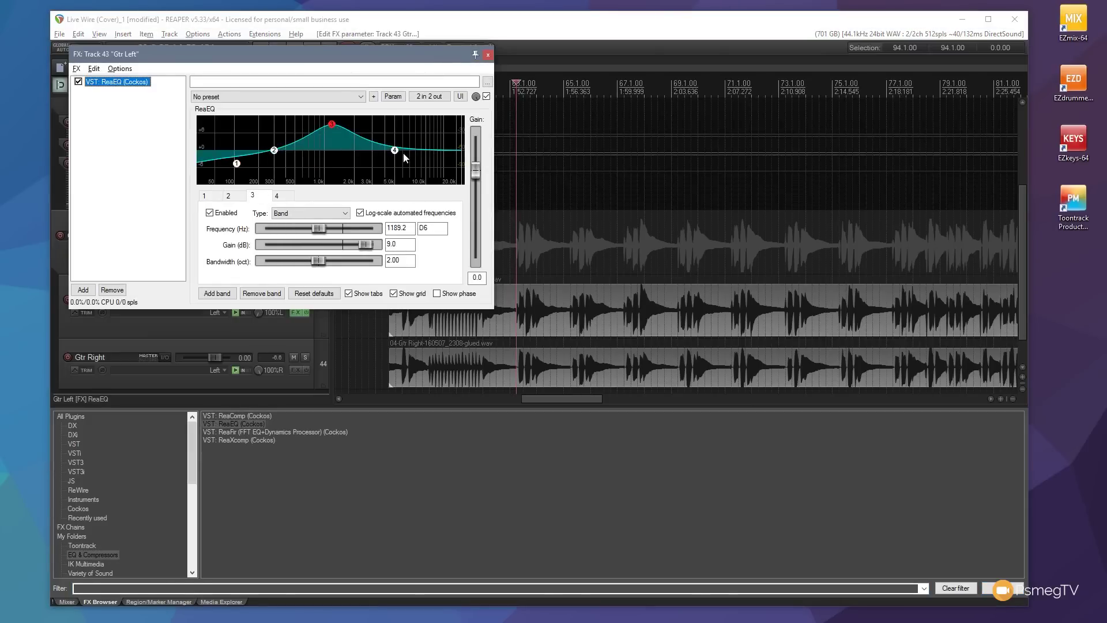
pyautogui.moveTo(396, 151); pyautogui.dragTo(415, 176)
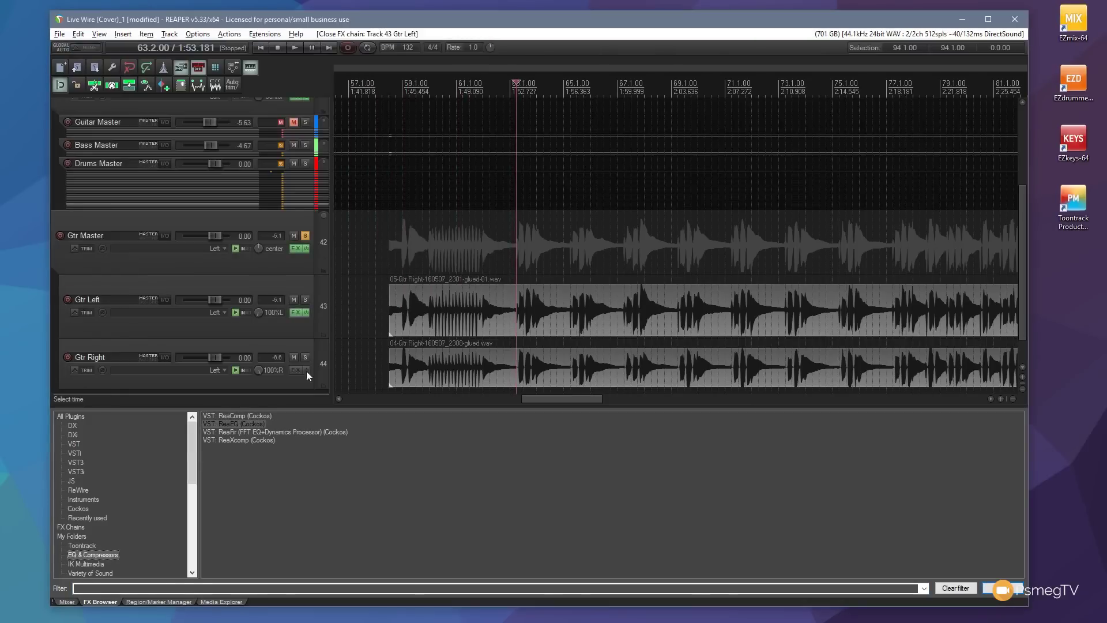
pyautogui.click(488, 55)
# Add a ReaEQ to Gtr Right cutting ~1 kHz and ~270 Hz, with the high shelf raised slightly.
pyautogui.click(296, 369)
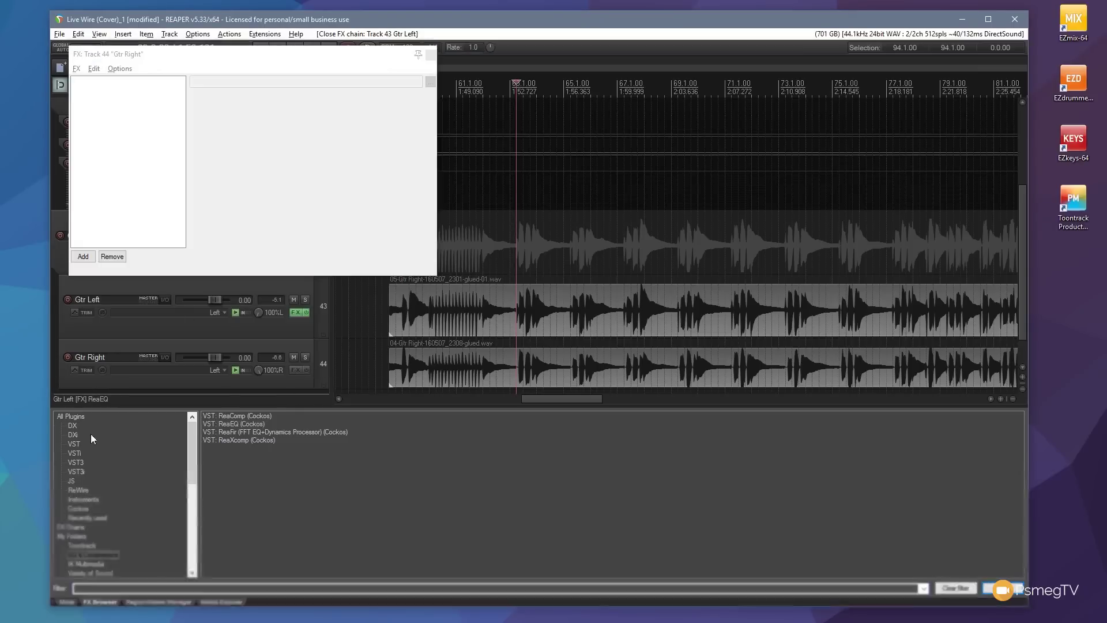
pyautogui.doubleClick(233, 424)
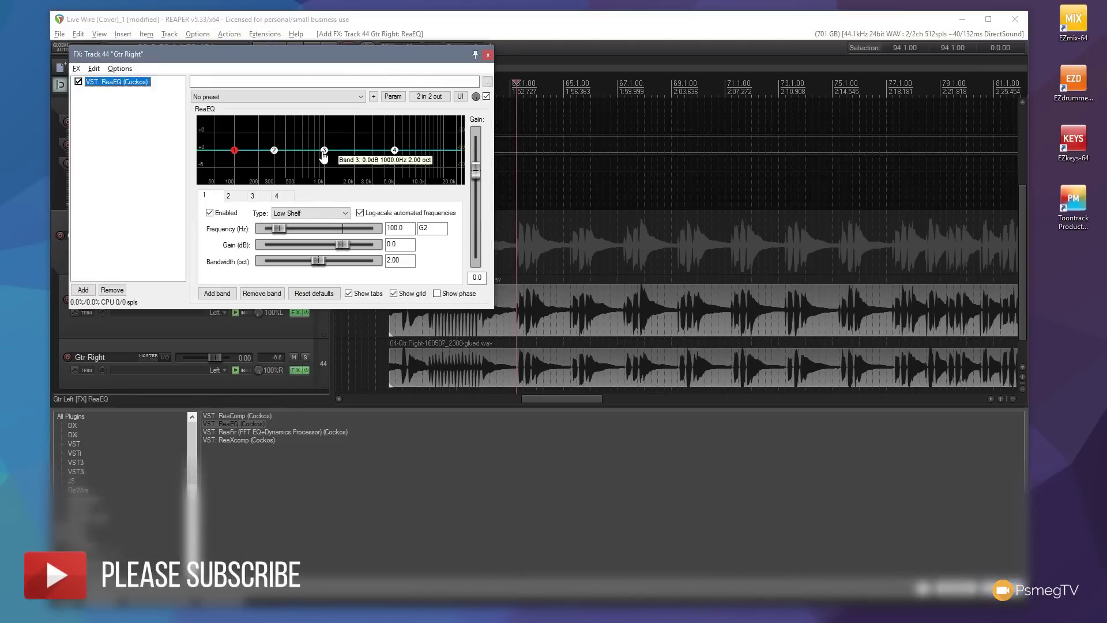
pyautogui.moveTo(325, 150); pyautogui.dragTo(325, 167)
pyautogui.moveTo(395, 150); pyautogui.dragTo(396, 144)
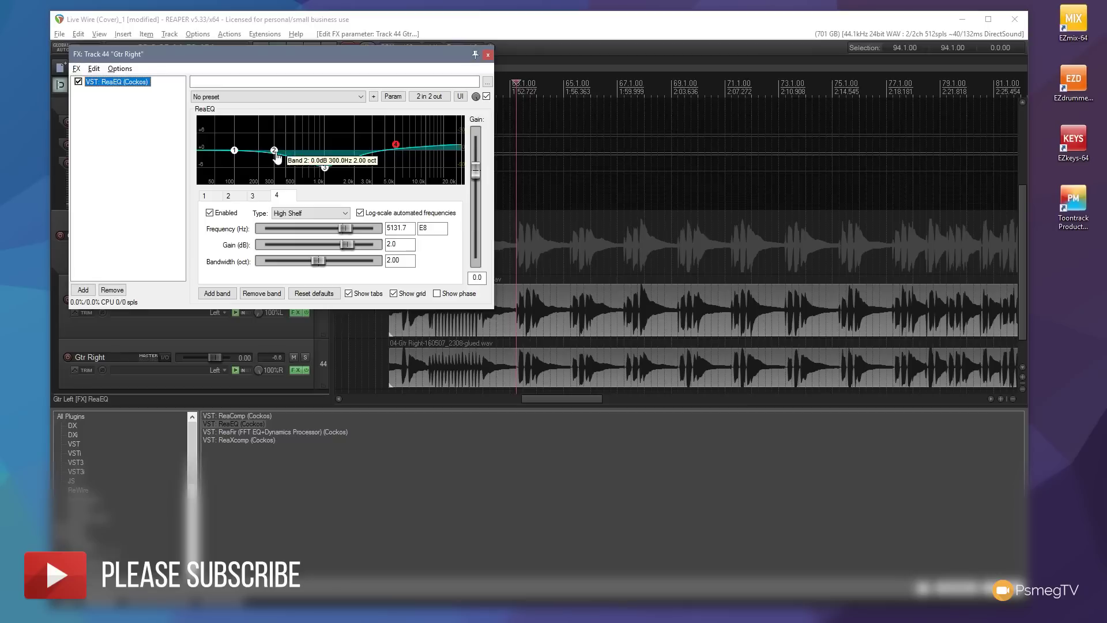
pyautogui.moveTo(274, 150); pyautogui.dragTo(230, 133)
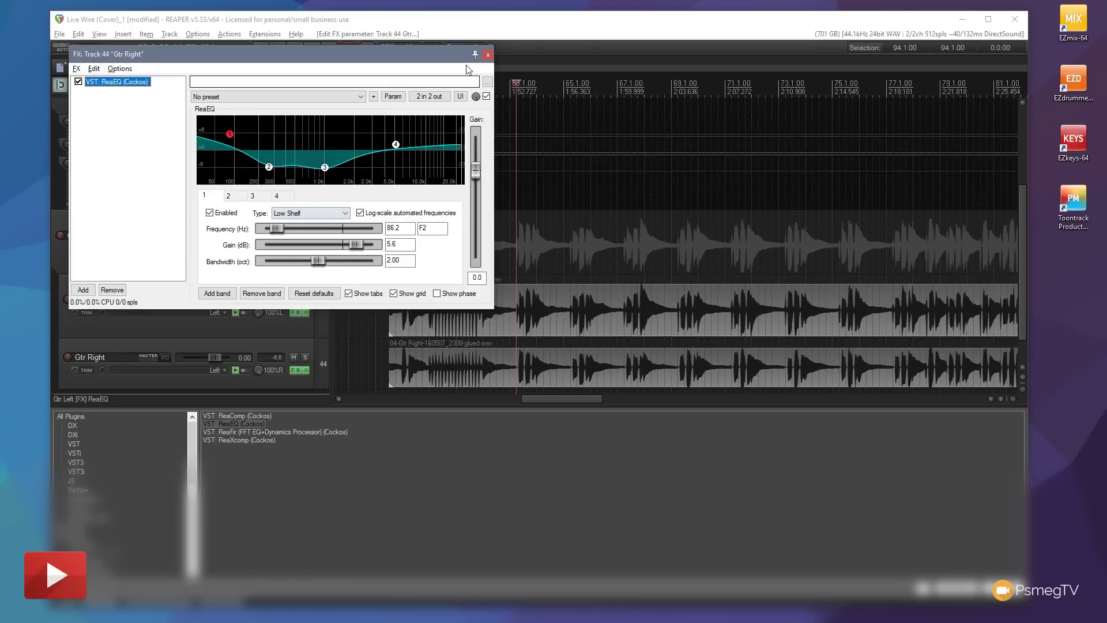
pyautogui.click(487, 56)
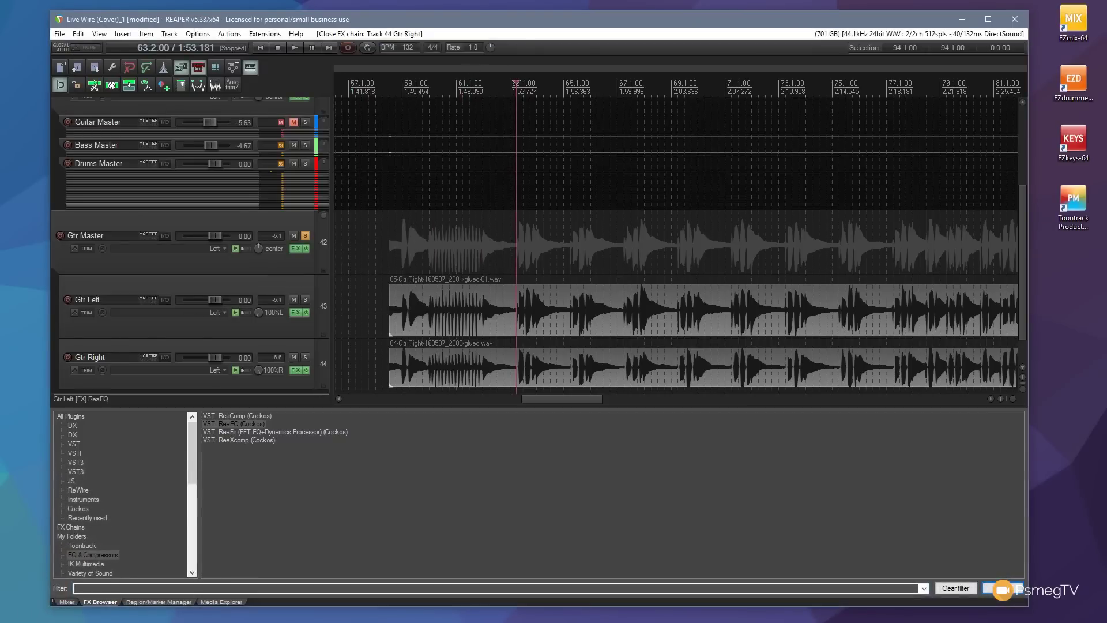
# During playback, compare Gtr Left bypassed, then turn its ReaEQ band 3 into an 8.8 dB cut at 1097.7 Hz.
pyautogui.click(295, 49)
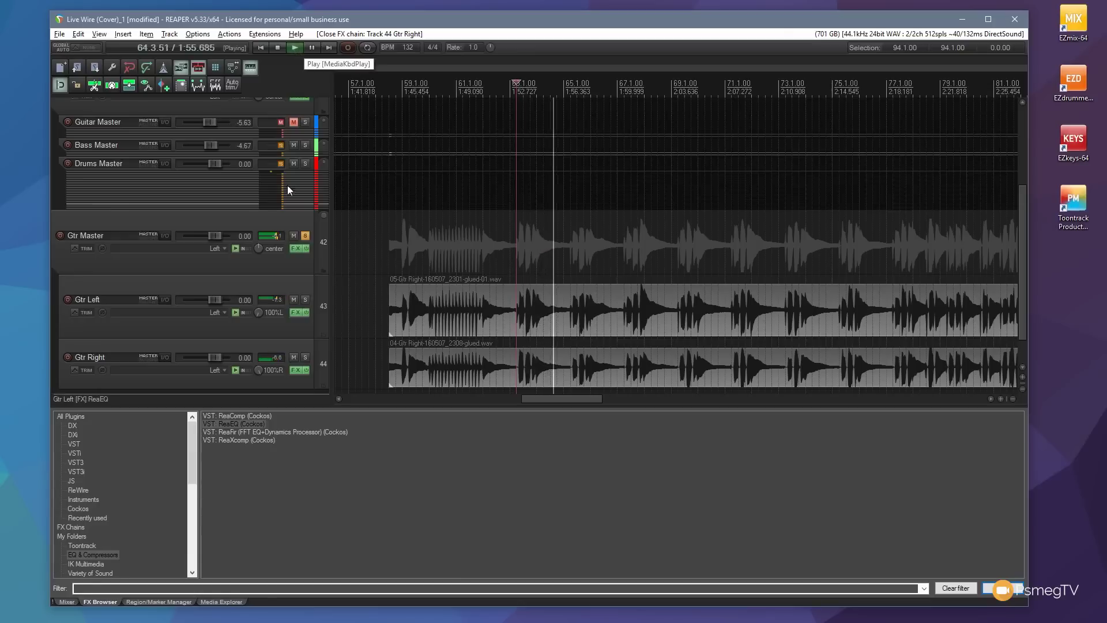
pyautogui.click(306, 314)
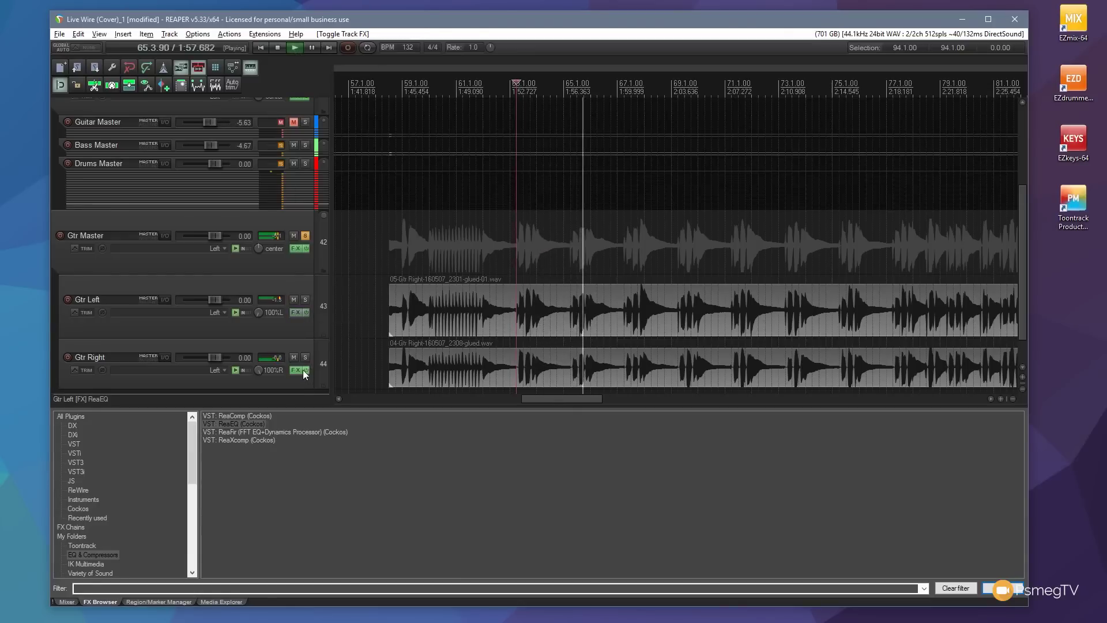
pyautogui.click(294, 312)
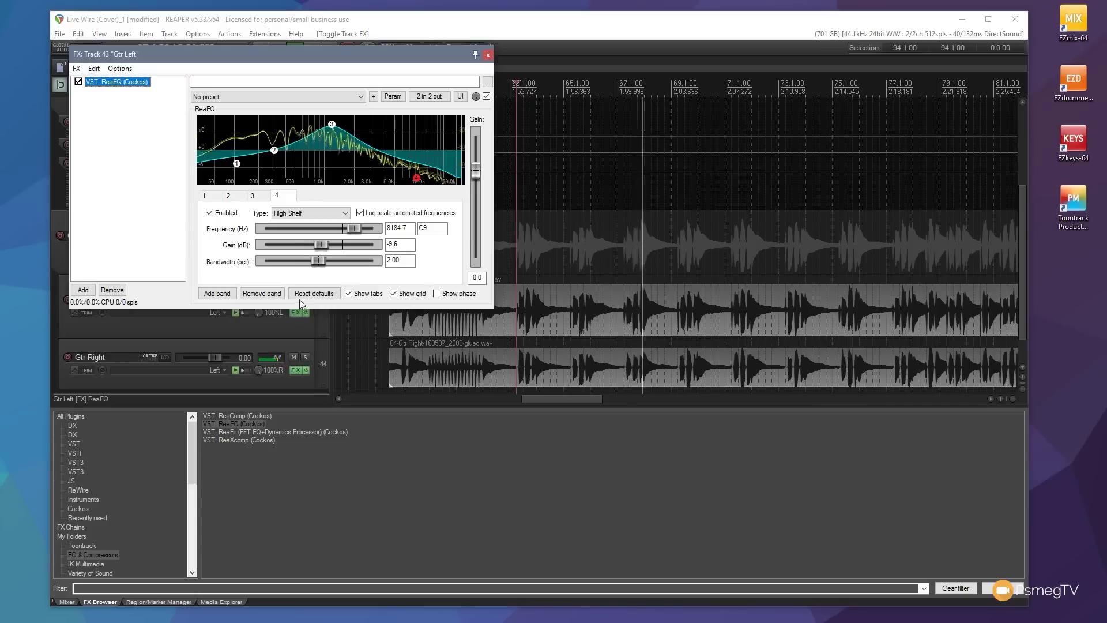
pyautogui.moveTo(333, 132); pyautogui.dragTo(330, 180)
pyautogui.click(488, 55)
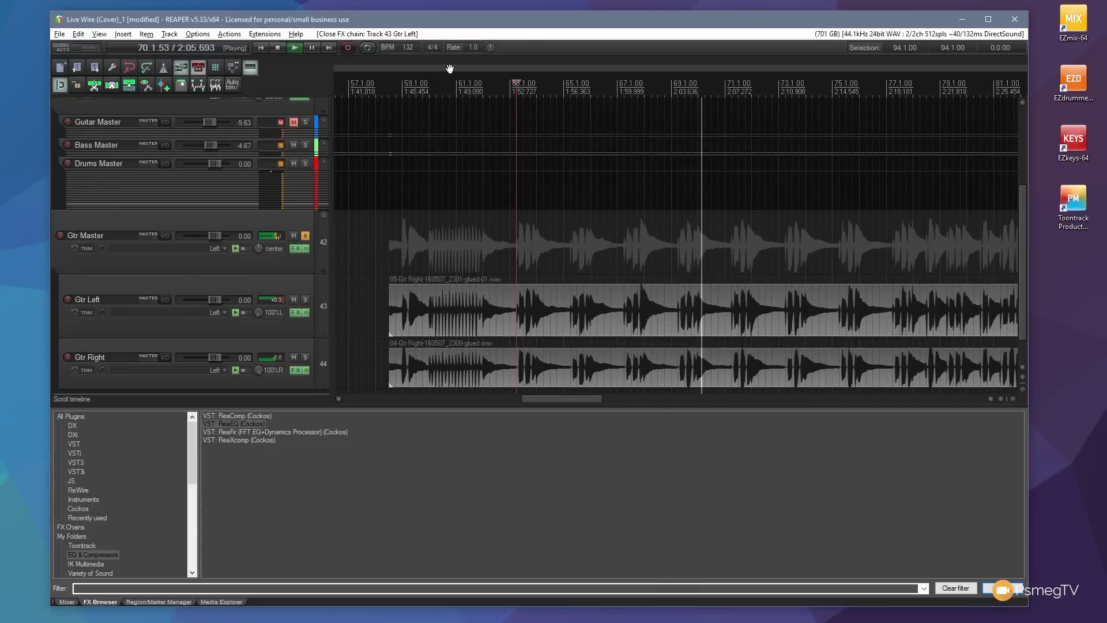
pyautogui.click(279, 49)
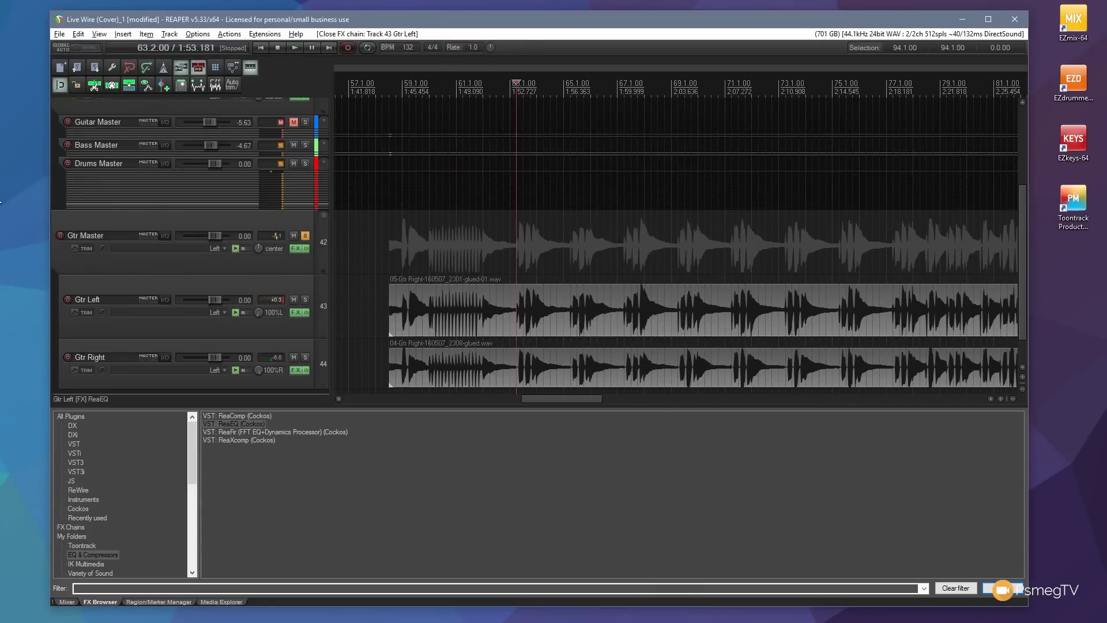